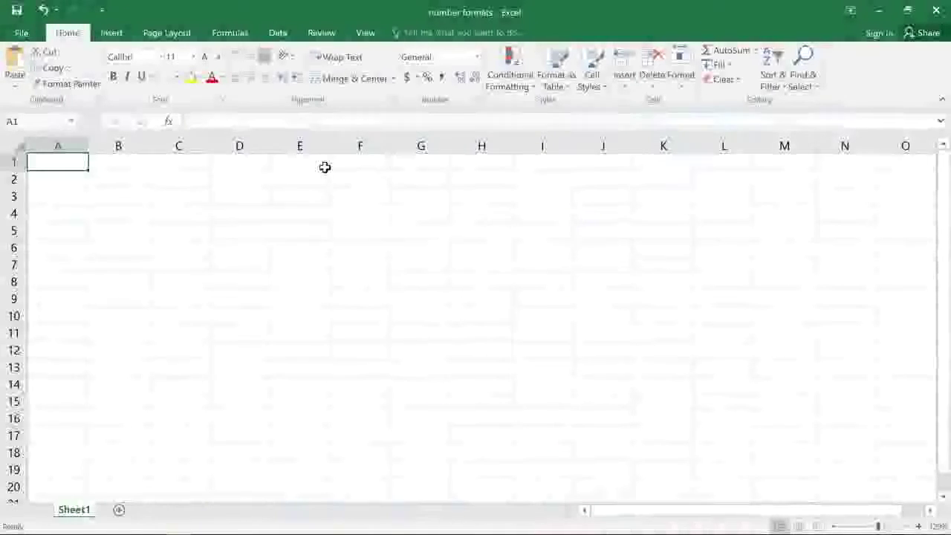
# Enter the date 1/1/2015 in cell E1 and apply the Long Date number format to it.
pyautogui.doubleClick(318, 165)
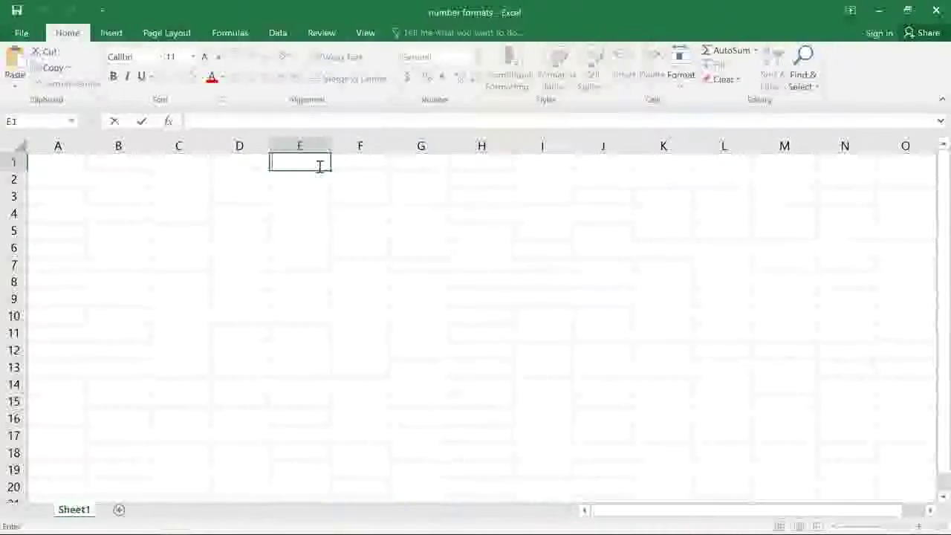
pyautogui.write('1/1/2')
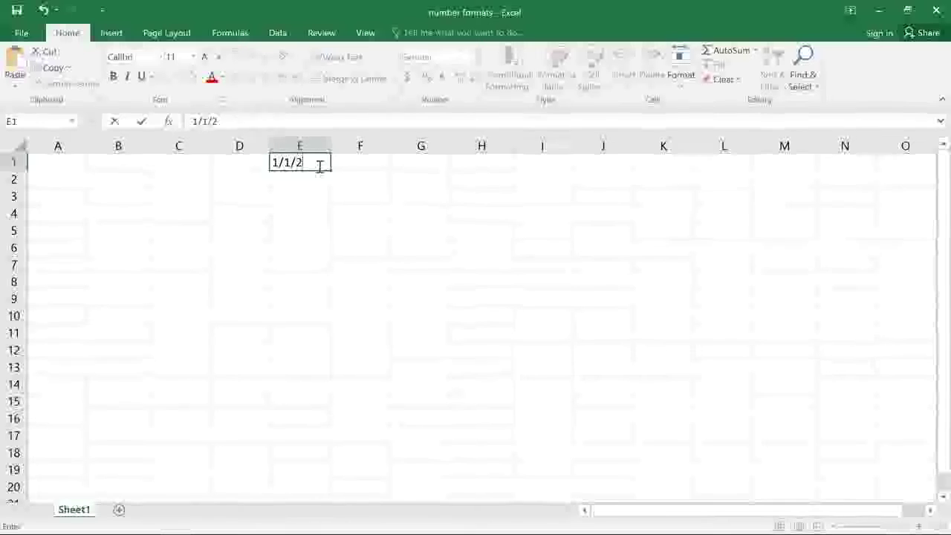
pyautogui.write('015')
pyautogui.press('Return')
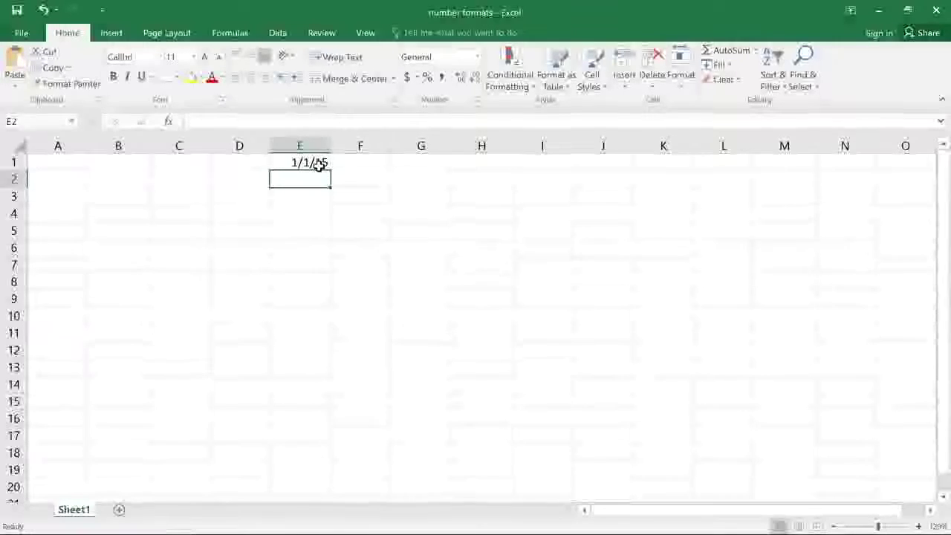
pyautogui.click(318, 165)
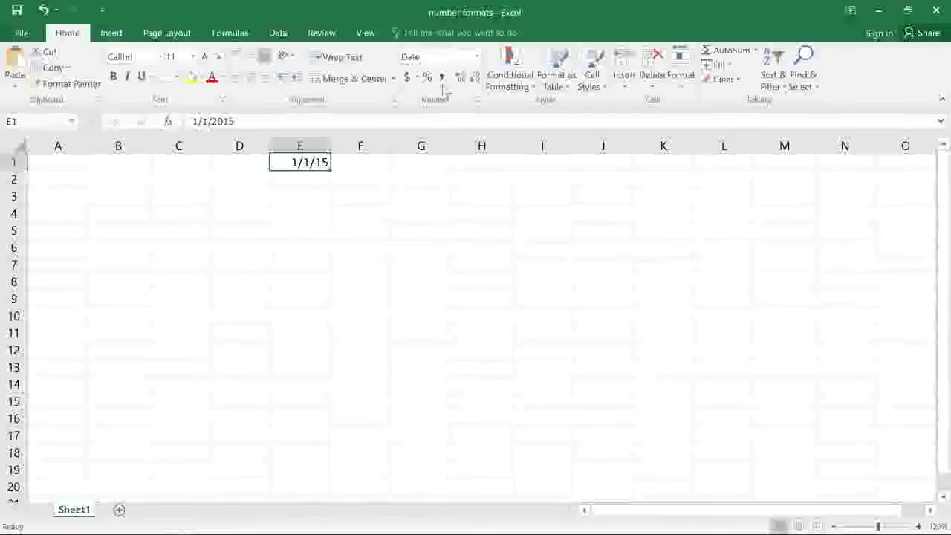
pyautogui.click(477, 57)
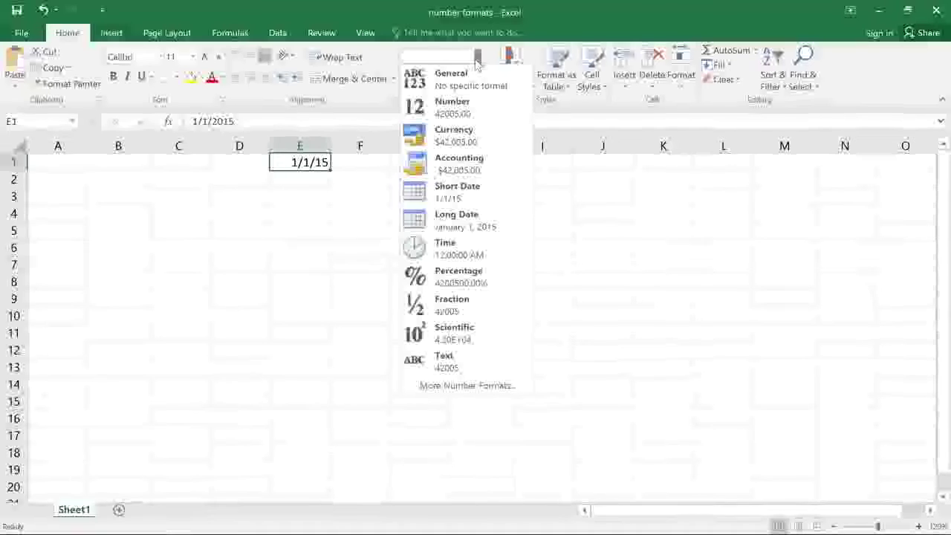
pyautogui.click(509, 224)
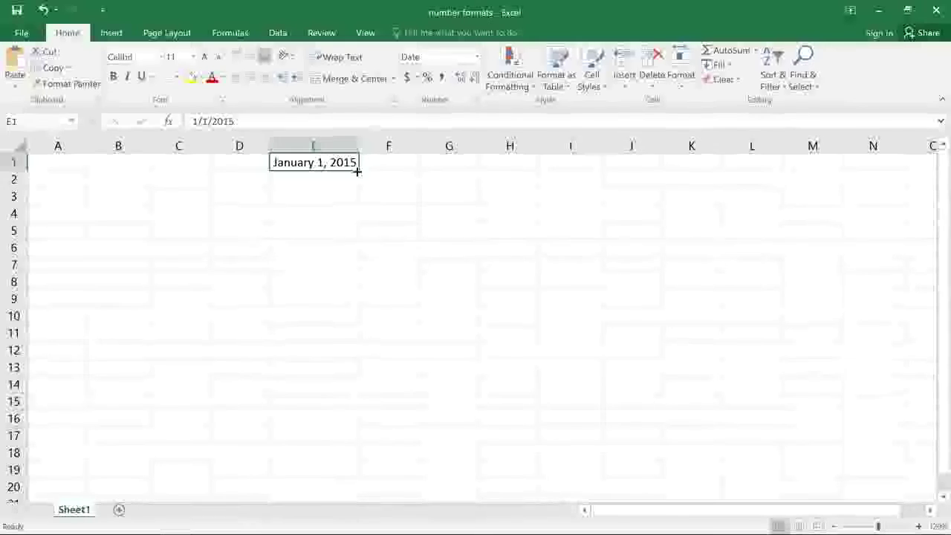
# Fill the date series from E1 down to E15 and widen column E so every date fits.
pyautogui.moveTo(356, 172); pyautogui.dragTo(361, 408)
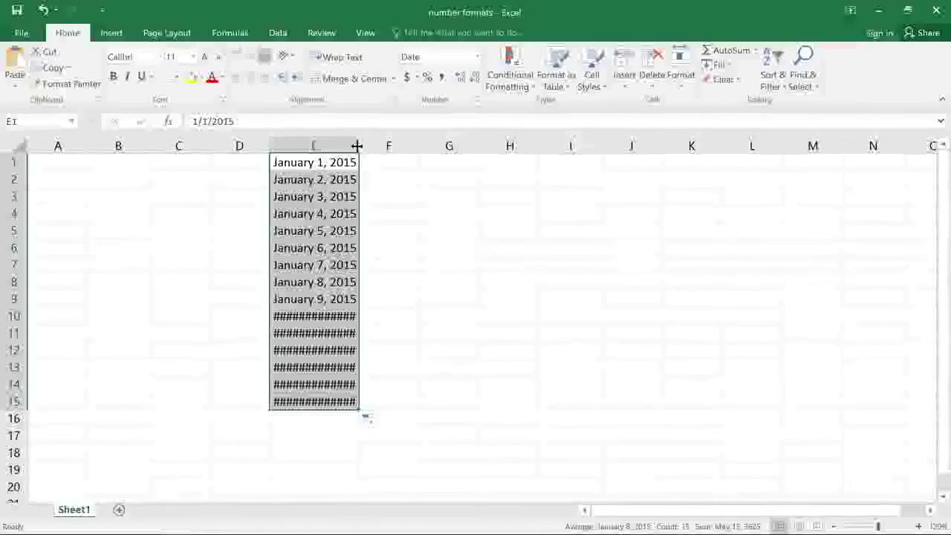
pyautogui.moveTo(359, 146); pyautogui.dragTo(379, 146)
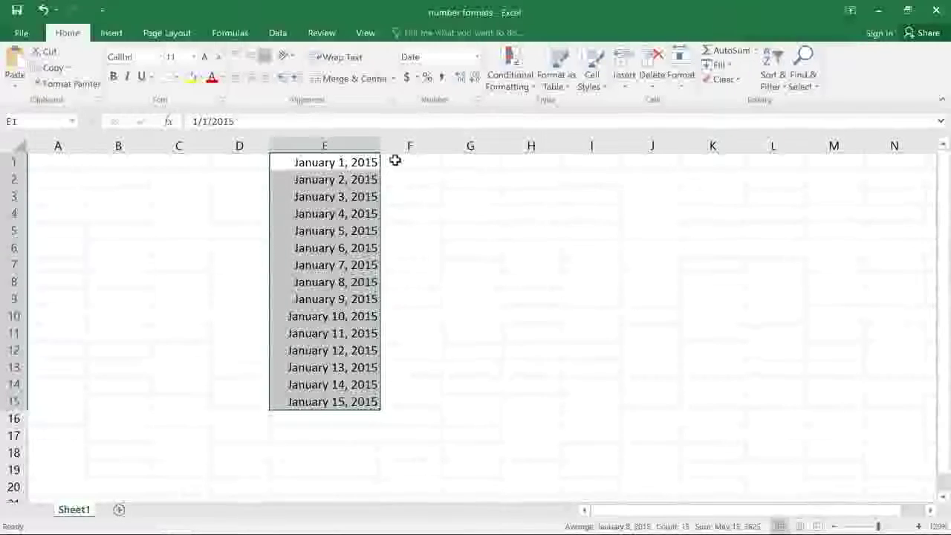
# Enter the text "January 1st" in cell G1.
pyautogui.click(402, 162)
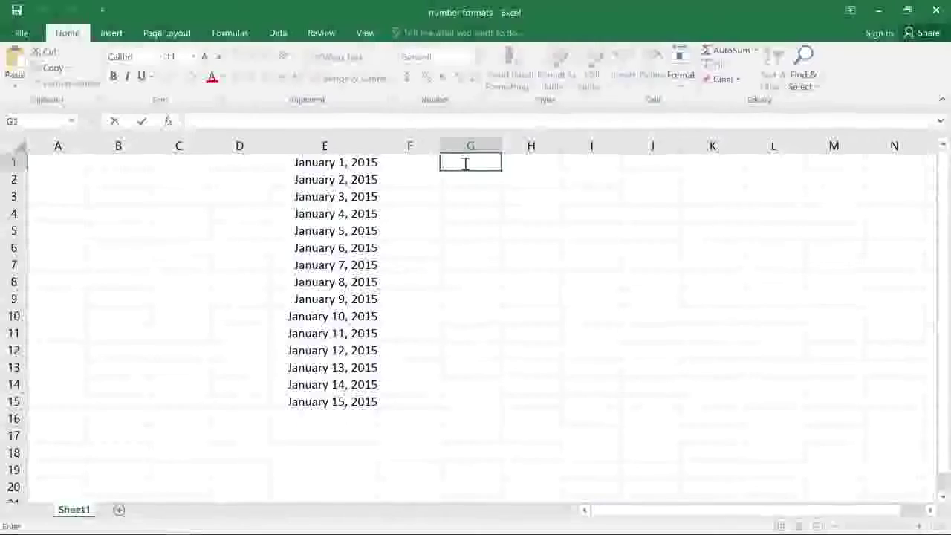
pyautogui.write('January ')
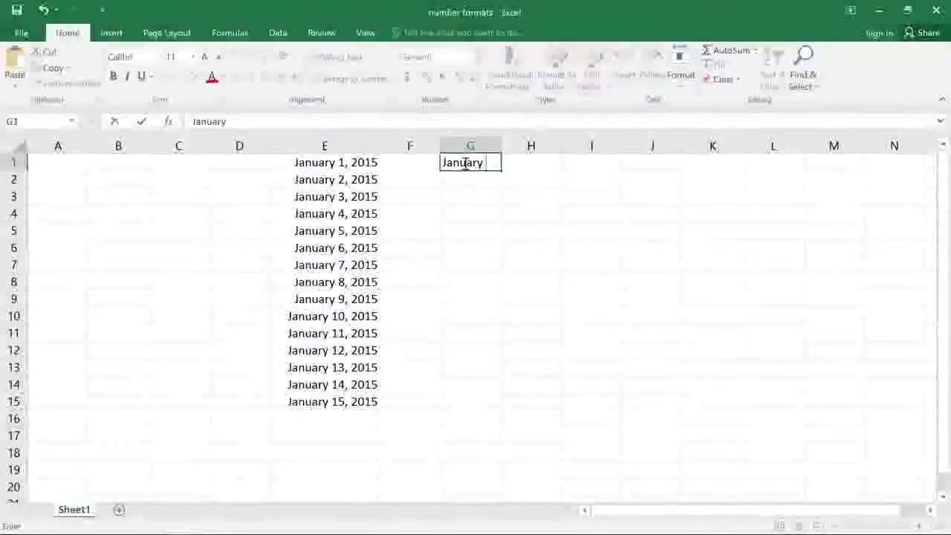
pyautogui.write('1st')
pyautogui.press('Return')
# Try filling "January 1st" from G1 down to G7 as a series, and undo the fill.
pyautogui.click(465, 163)
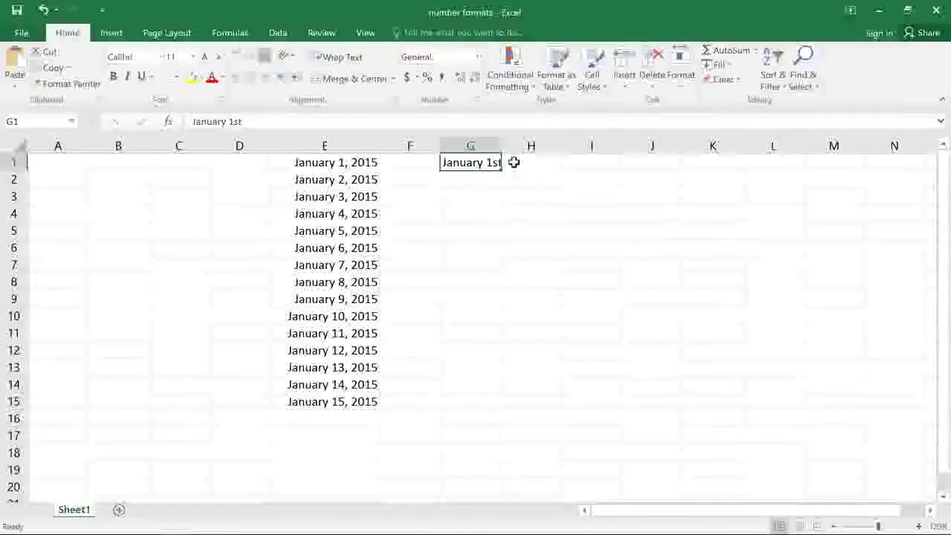
pyautogui.moveTo(502, 171); pyautogui.dragTo(504, 275)
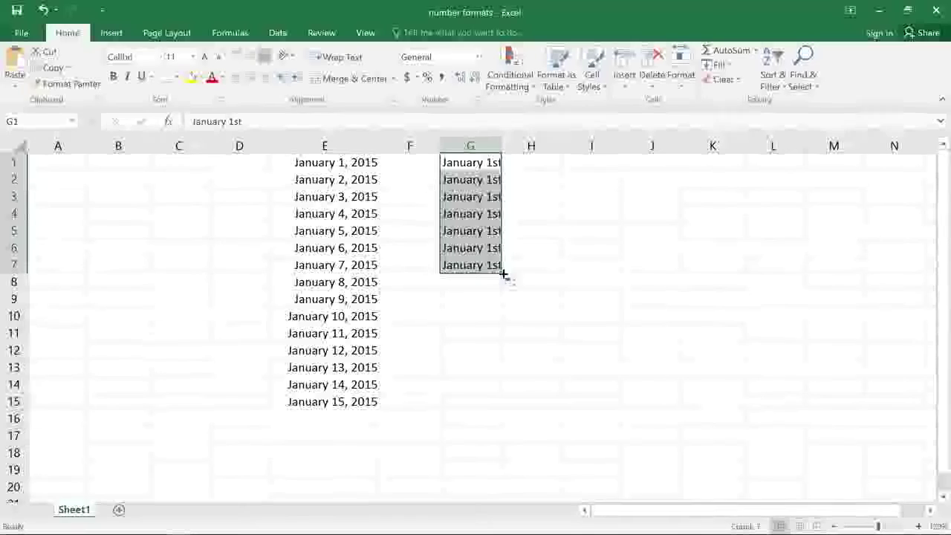
pyautogui.click(35, 13)
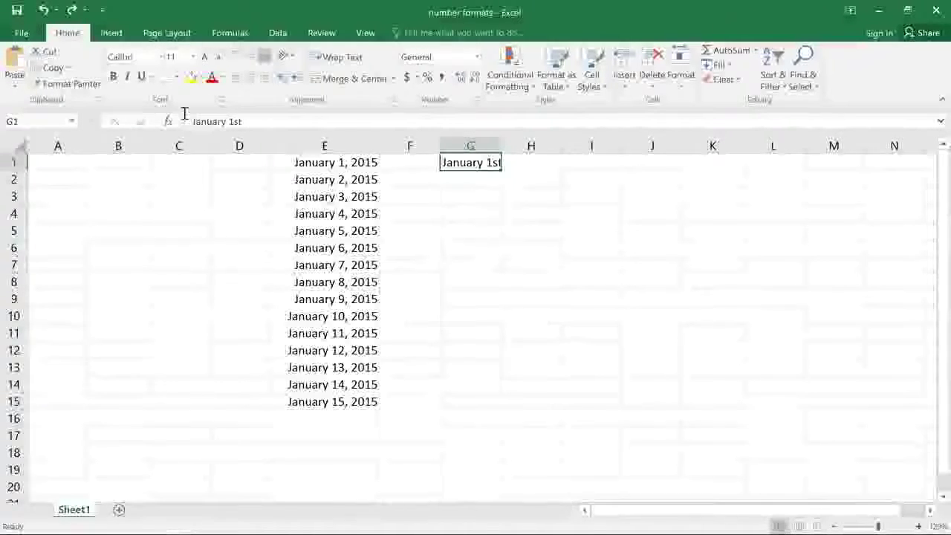
# Change G1 to "January 1" by removing the "st" suffix, and fill the date series down to G15.
pyautogui.doubleClick(501, 165)
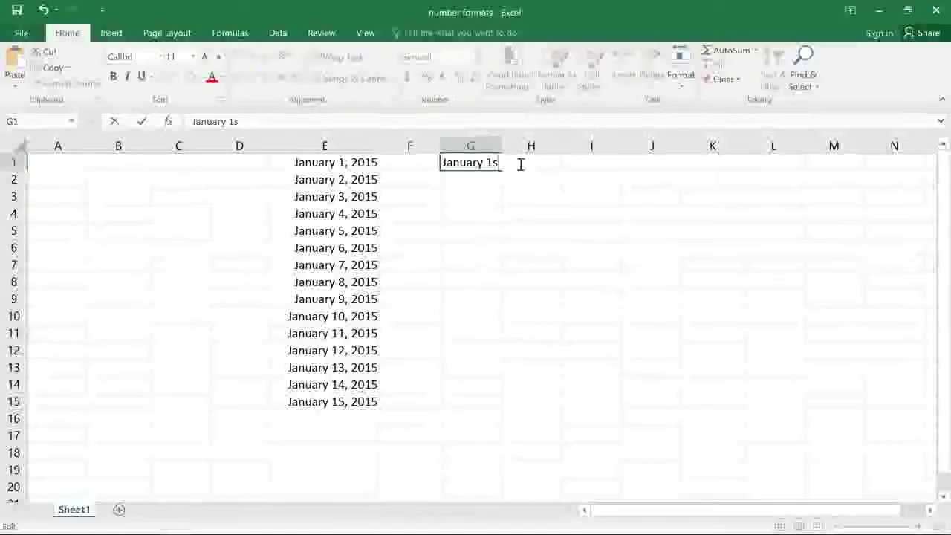
pyautogui.press('Return')
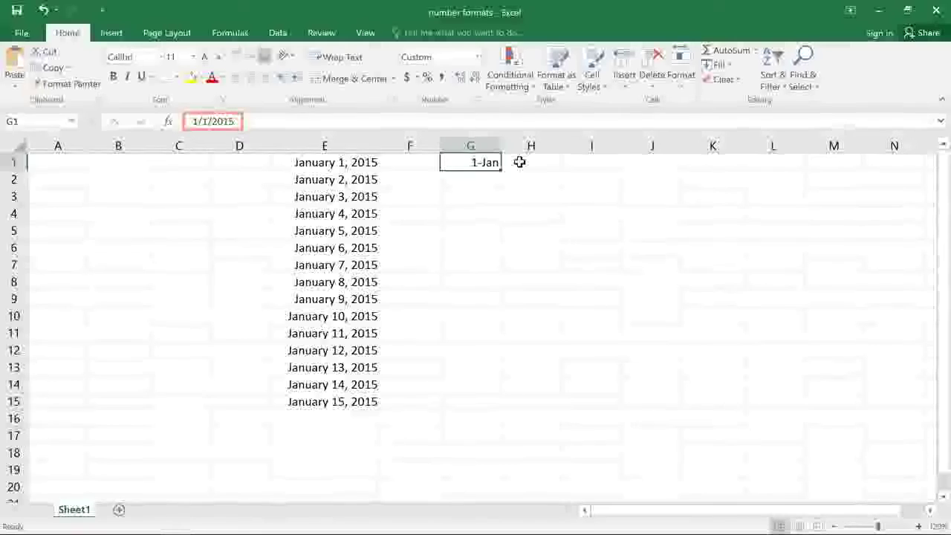
pyautogui.moveTo(499, 169); pyautogui.dragTo(491, 415)
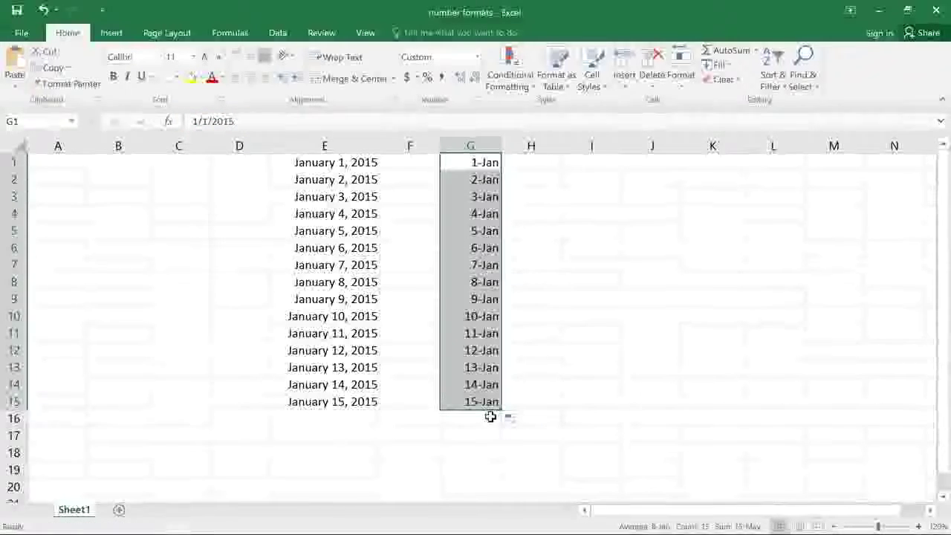
# Enter 8% in cell I1 and change its number format to General.
pyautogui.click(584, 162)
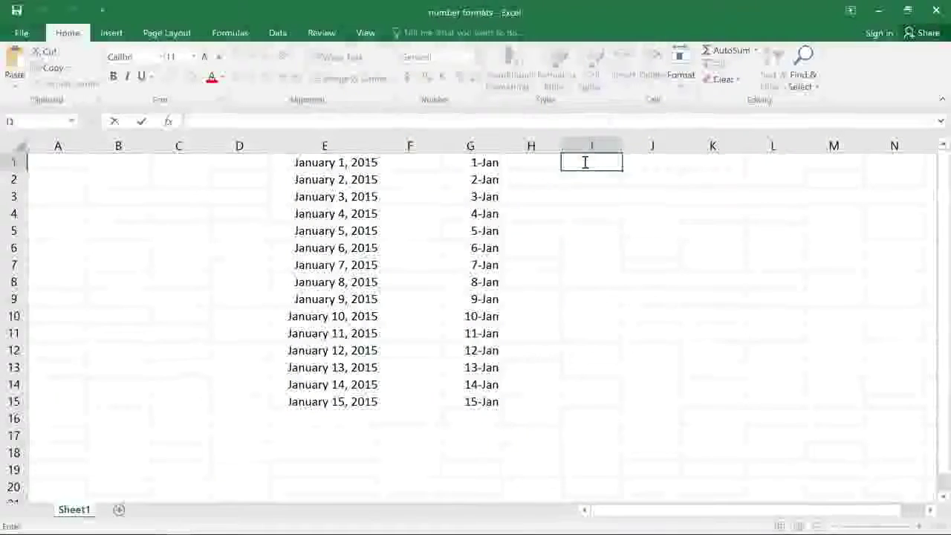
pyautogui.write('8')
pyautogui.write('%')
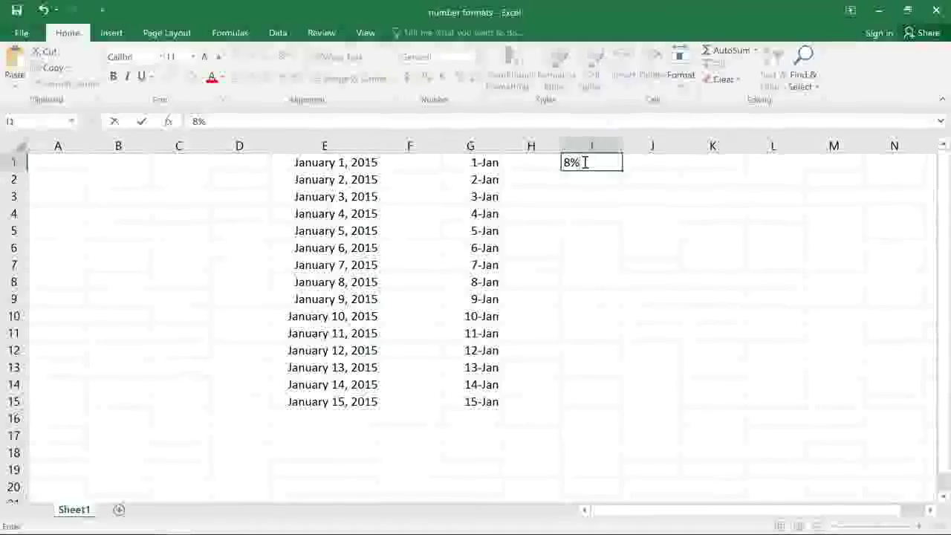
pyautogui.hotkey('ctrl', 'Return')
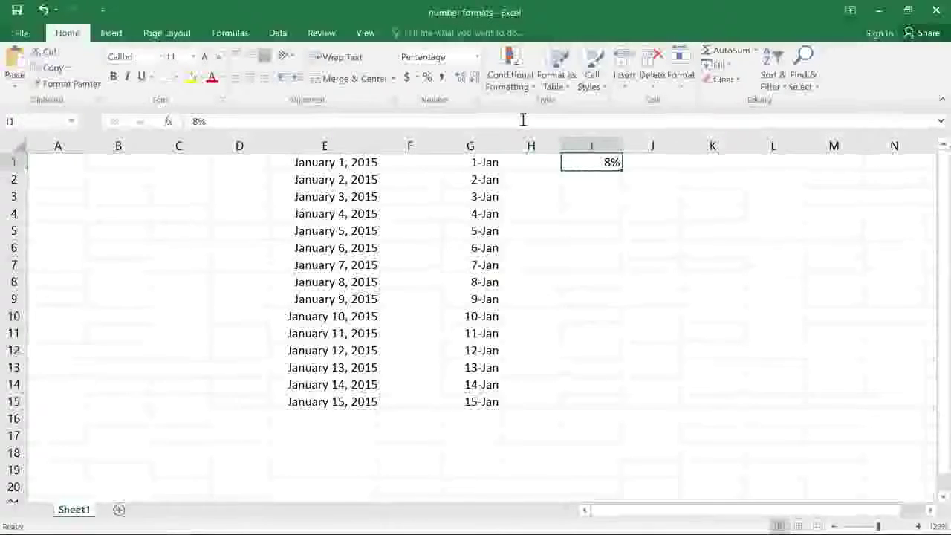
pyautogui.click(478, 57)
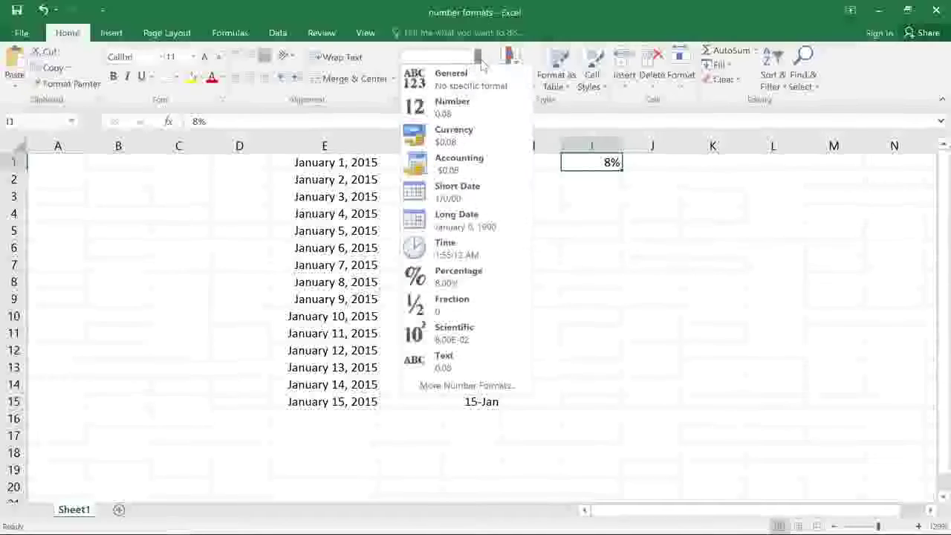
pyautogui.click(480, 69)
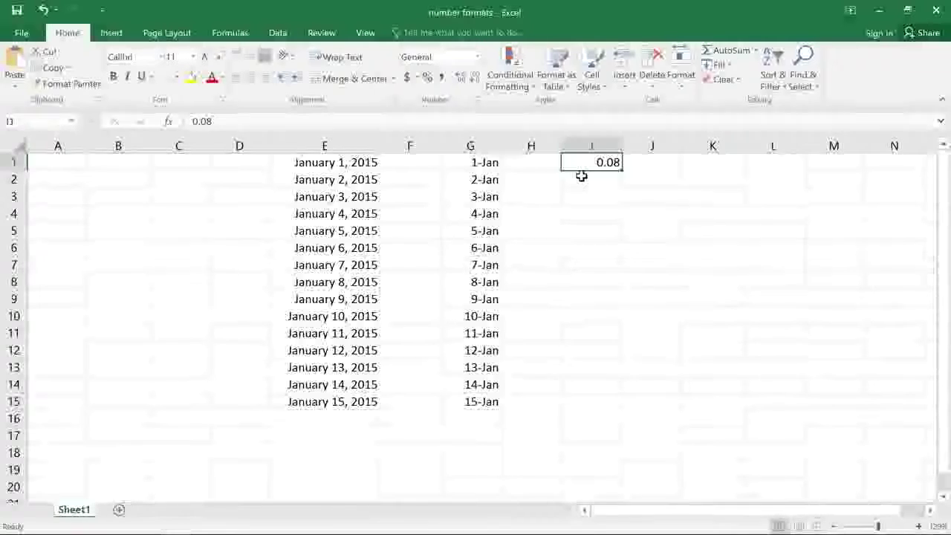
# Enter 8 in cell J1 and apply the percentage format to it.
pyautogui.doubleClick(633, 162)
pyautogui.write('8')
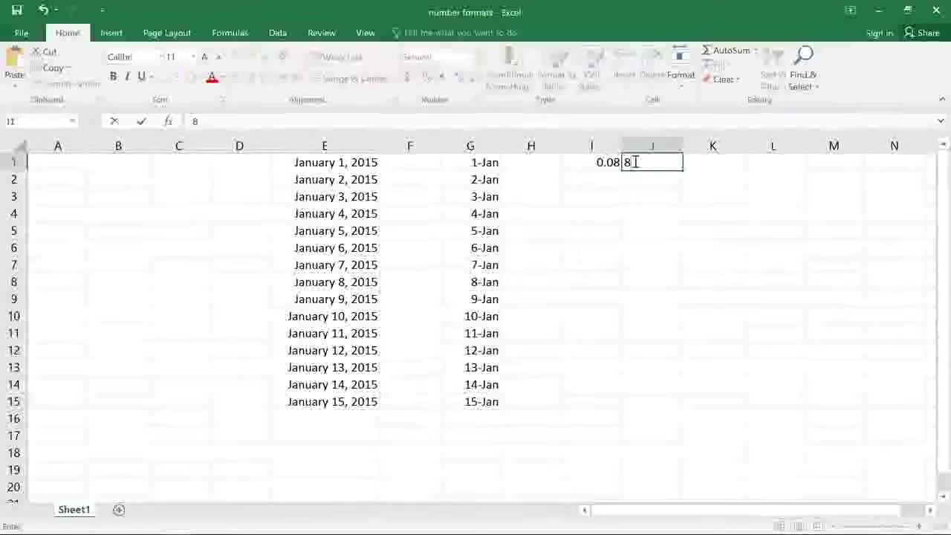
pyautogui.press('Return')
pyautogui.click(635, 162)
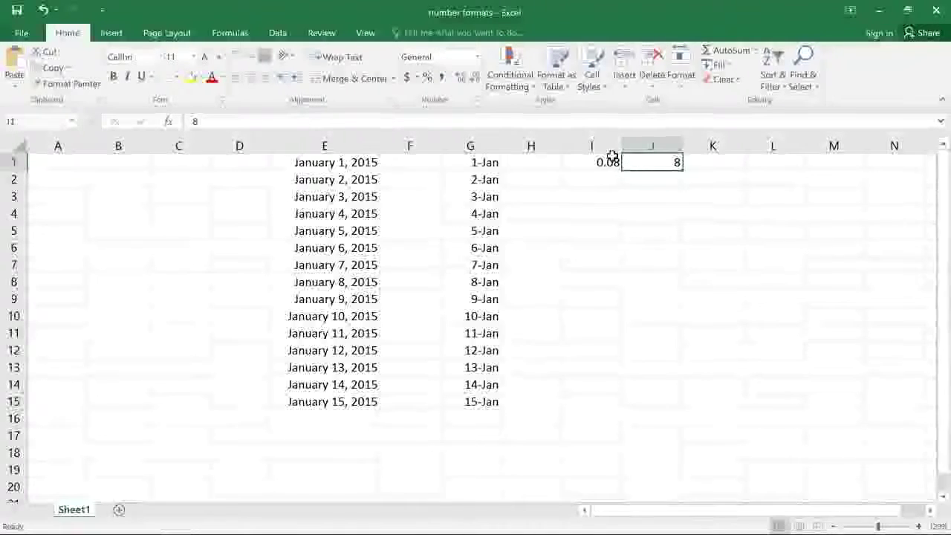
pyautogui.click(427, 79)
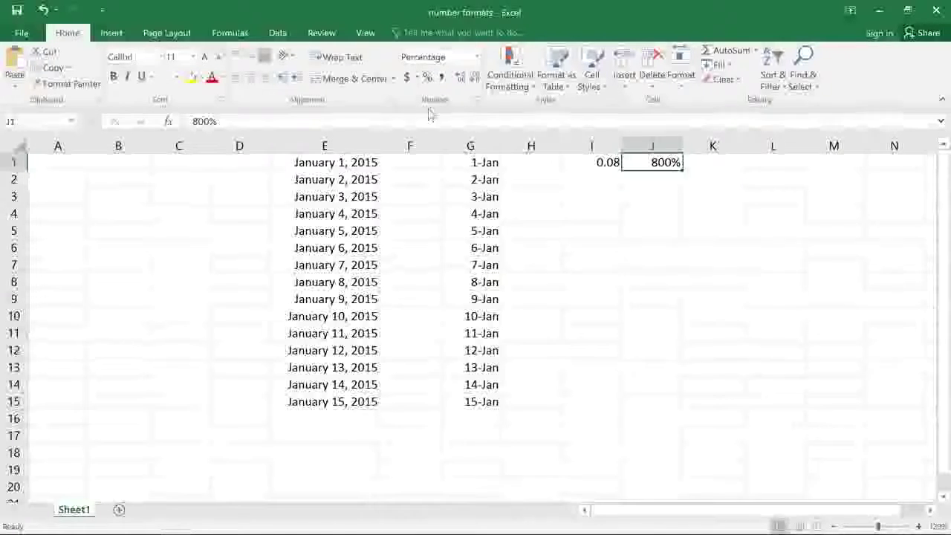
# Enter the price $19.95 in cell L1.
pyautogui.click(754, 162)
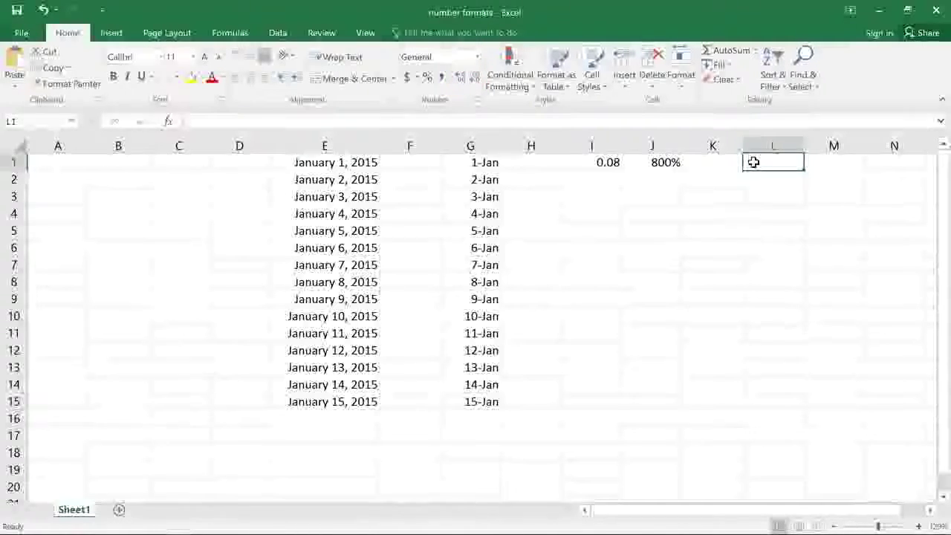
pyautogui.doubleClick(753, 162)
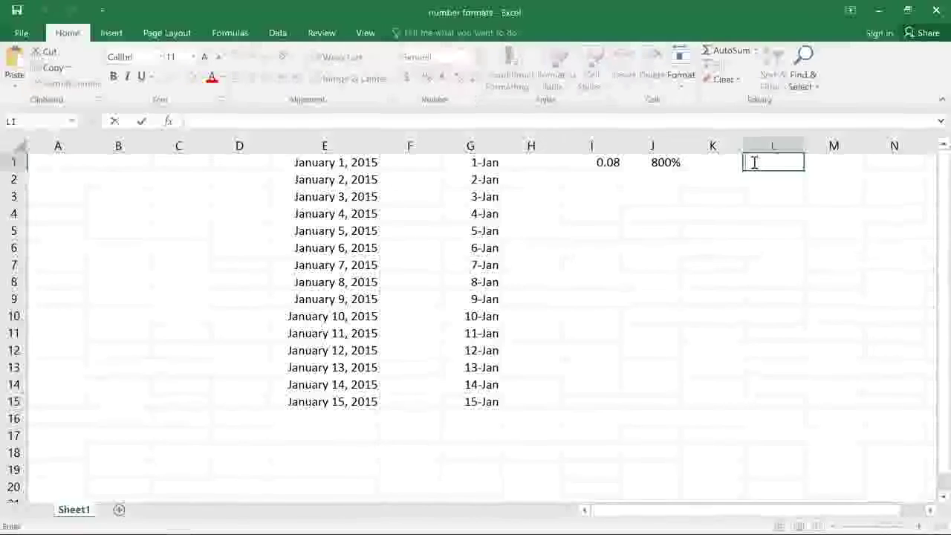
pyautogui.write('$19')
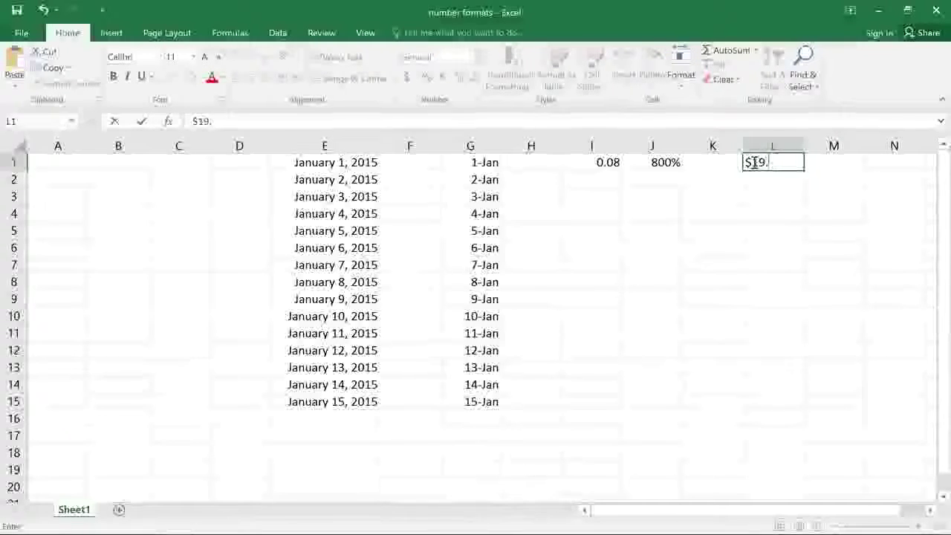
pyautogui.write('.95')
pyautogui.press('Return')
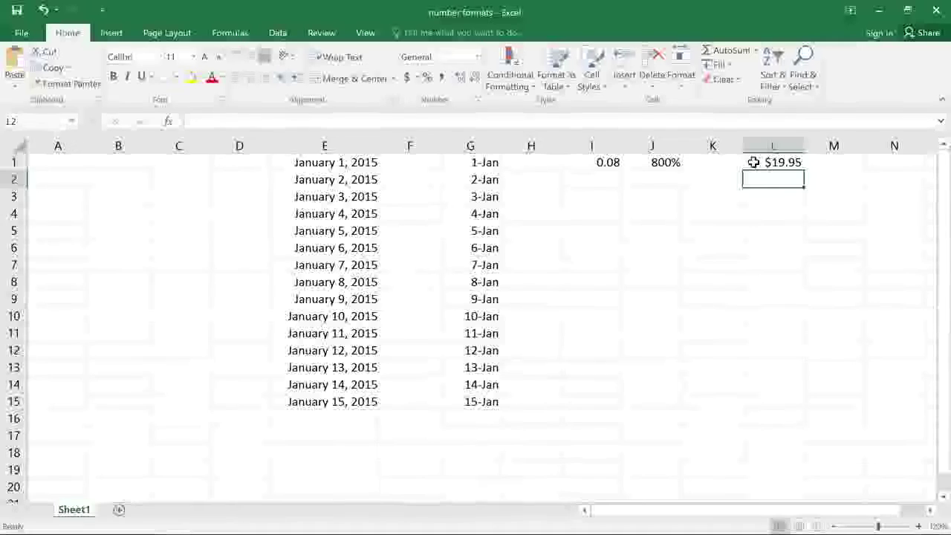
# Increase the decimals displayed for the price in L1 to four places.
pyautogui.click(753, 162)
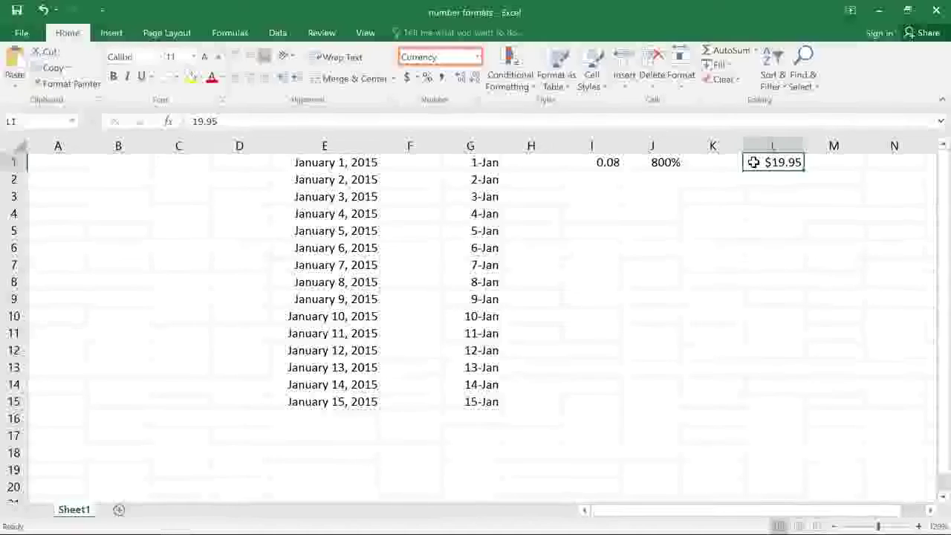
pyautogui.click(461, 80)
pyautogui.click(460, 80)
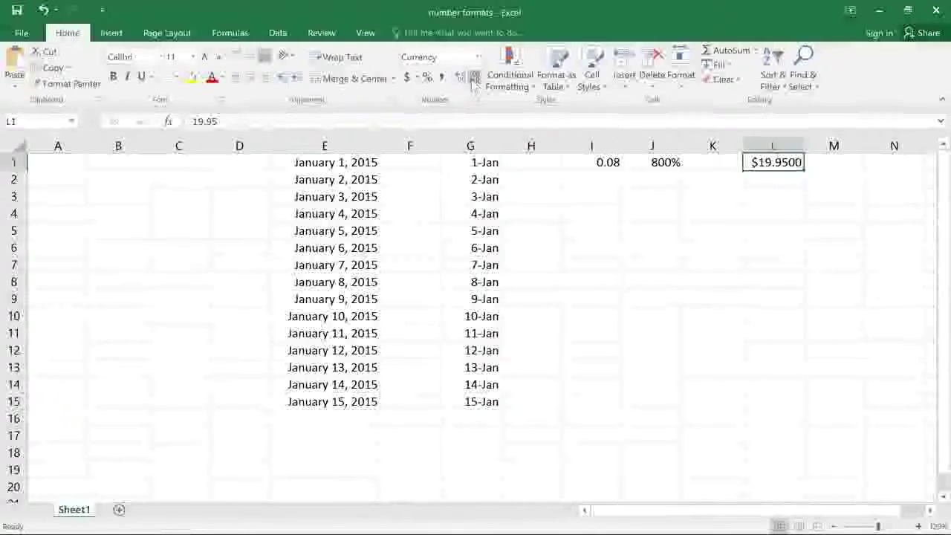
# Decrease the decimals displayed for the price in L1 until it shows whole dollars only.
pyautogui.click(472, 79)
pyautogui.click(473, 79)
pyautogui.click(472, 79)
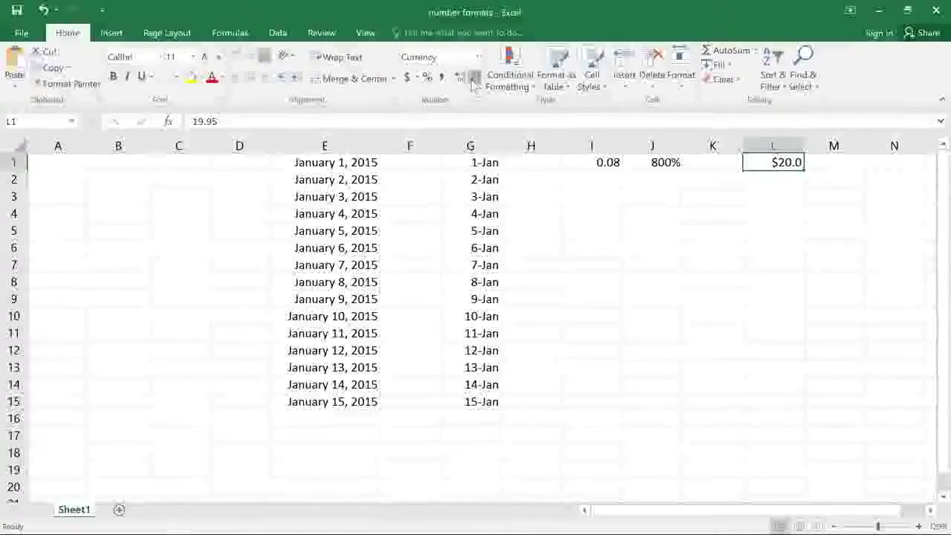
pyautogui.click(473, 79)
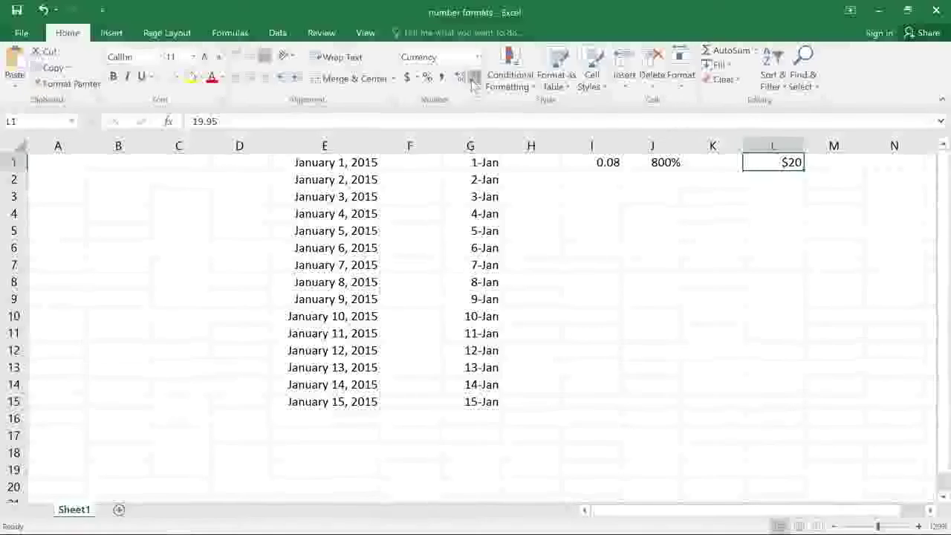